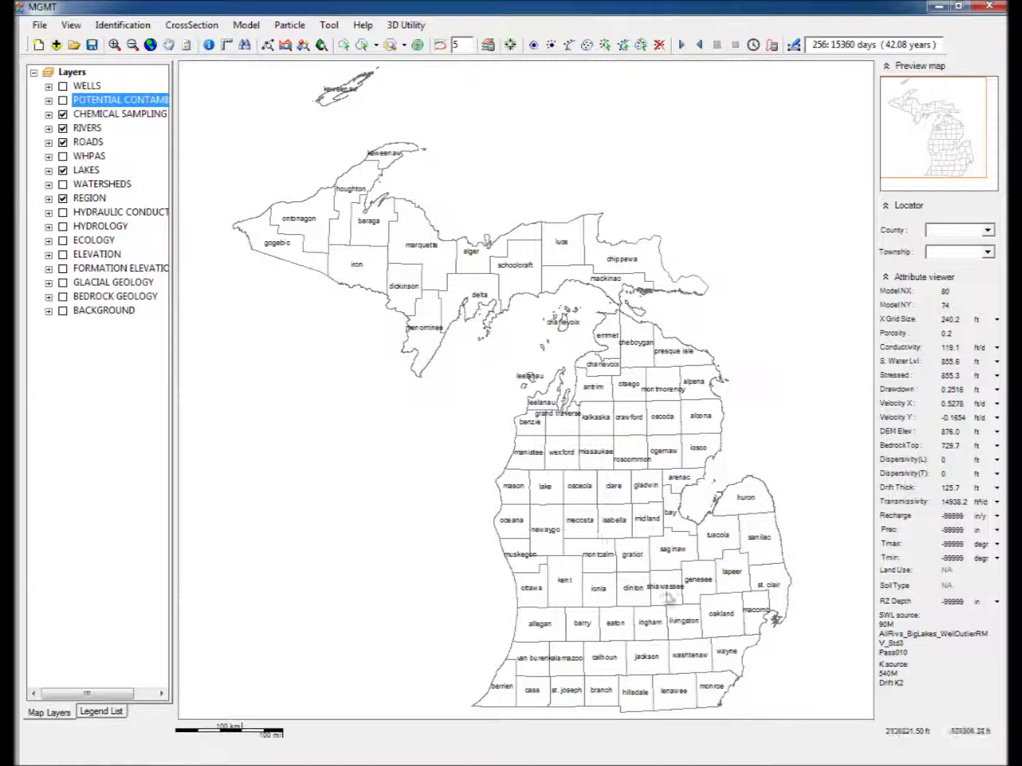
Zoom in on Kalamazoo County, turn on the potential contamination layer, and zoom to the plume near Schoolcraft.
click(115, 46)
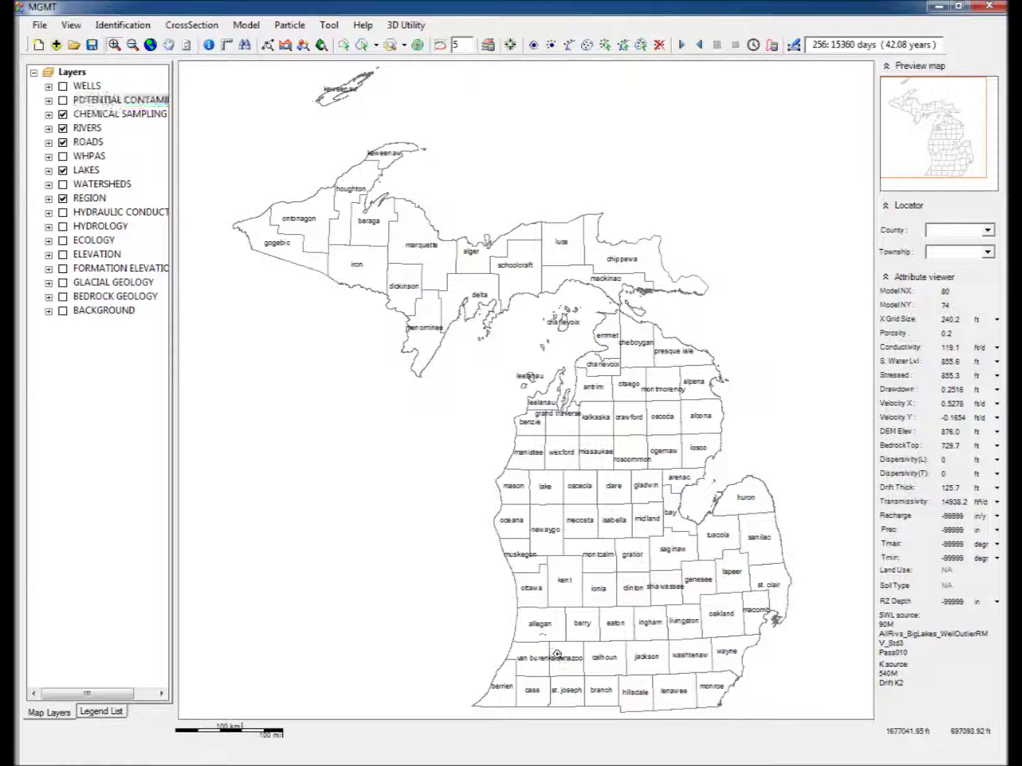
drag(600, 694, 538, 635)
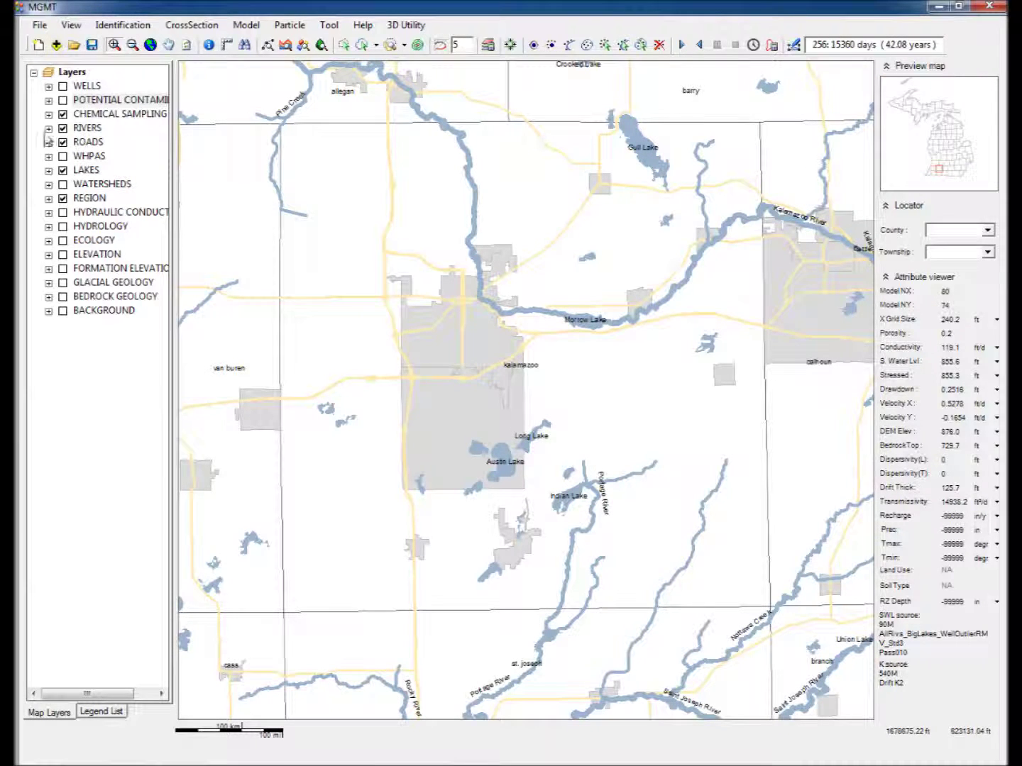
click(47, 99)
click(62, 101)
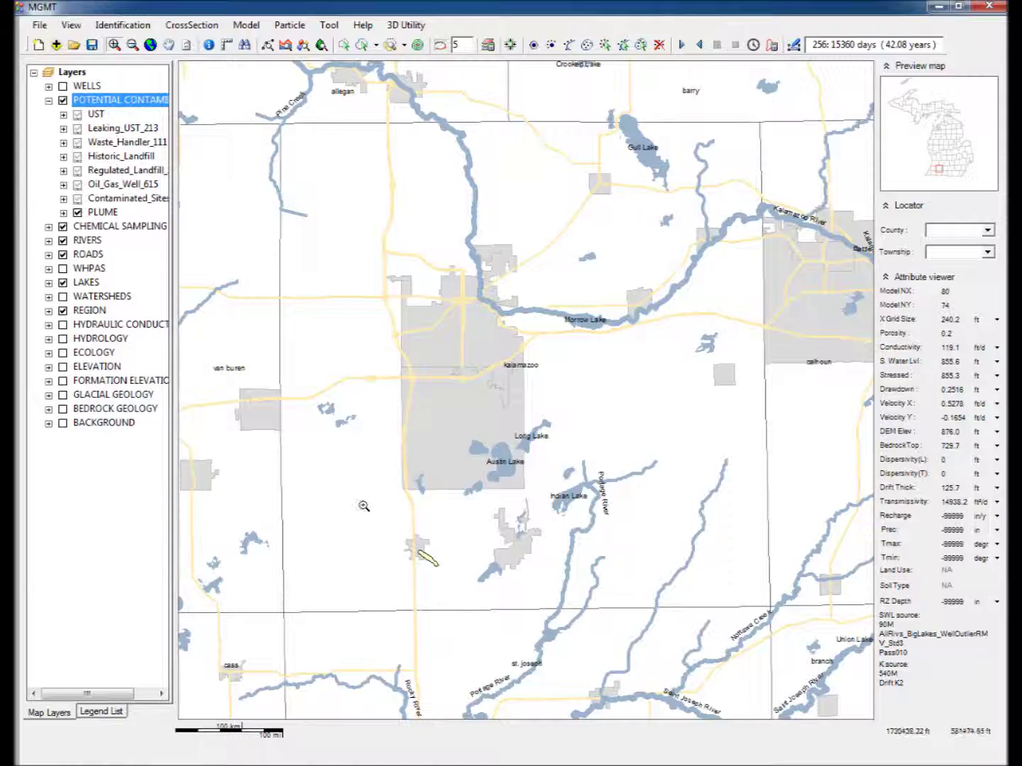
drag(363, 501, 477, 602)
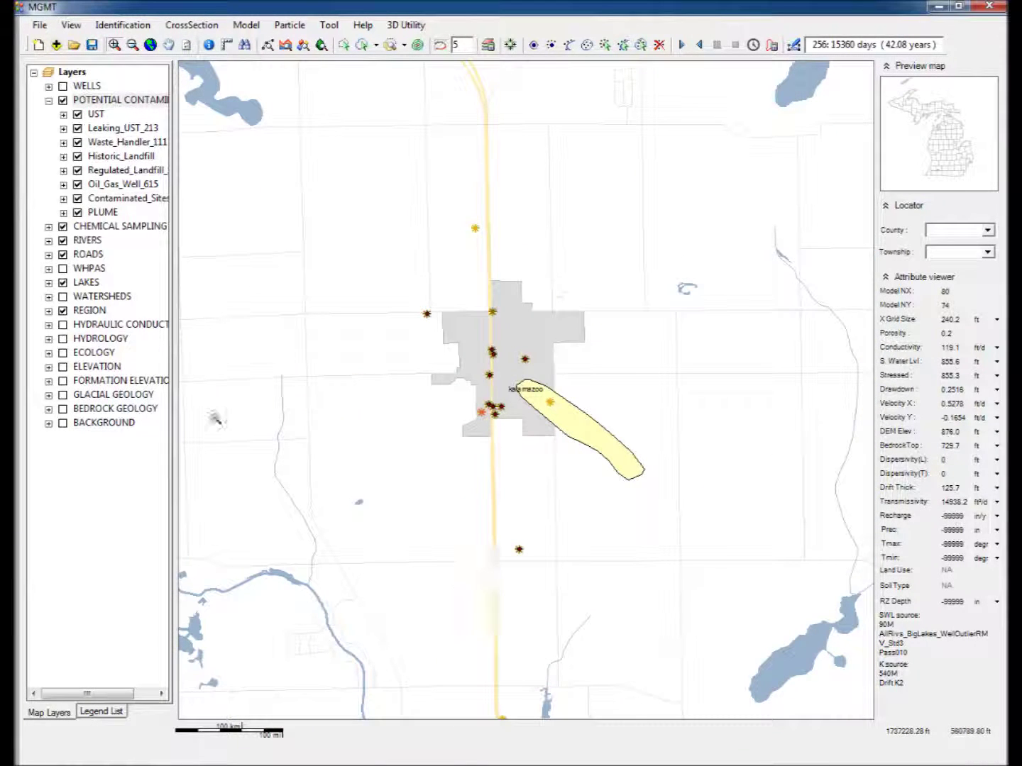
Turn on the WHPAS layer to display the wellhead protection areas.
click(49, 278)
click(48, 268)
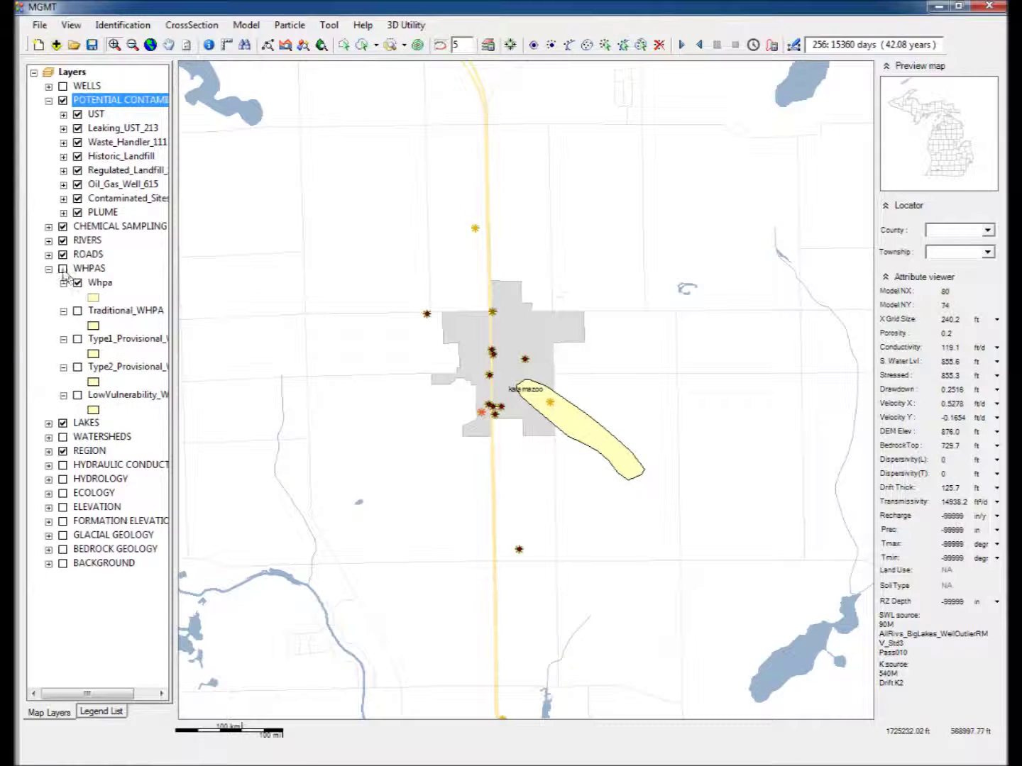
click(63, 270)
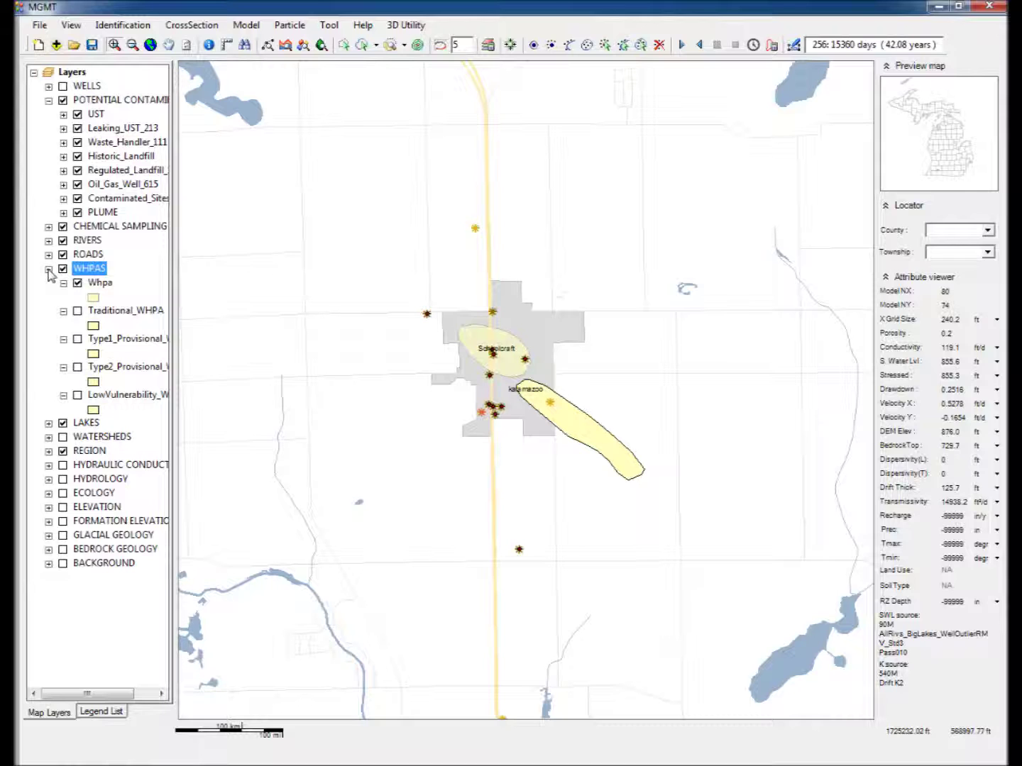
click(48, 269)
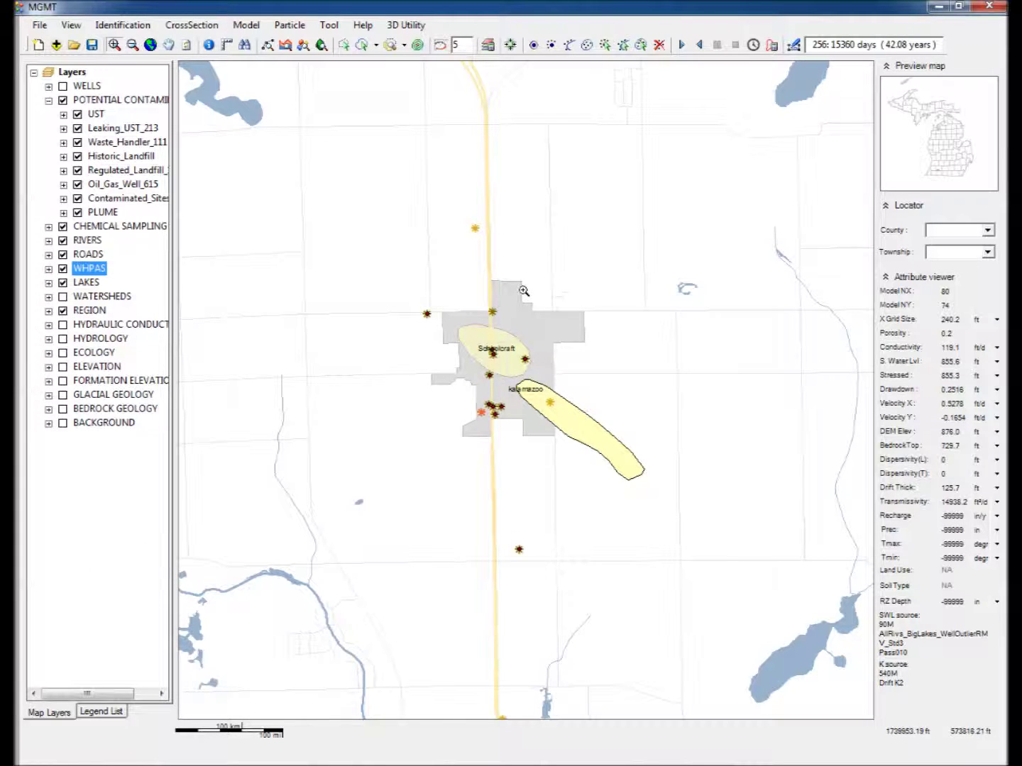
Create a GWFLOW model about 17,450 by 14,390 ft around Schoolcraft and its plume, using the default model options.
click(343, 44)
drag(318, 229, 730, 561)
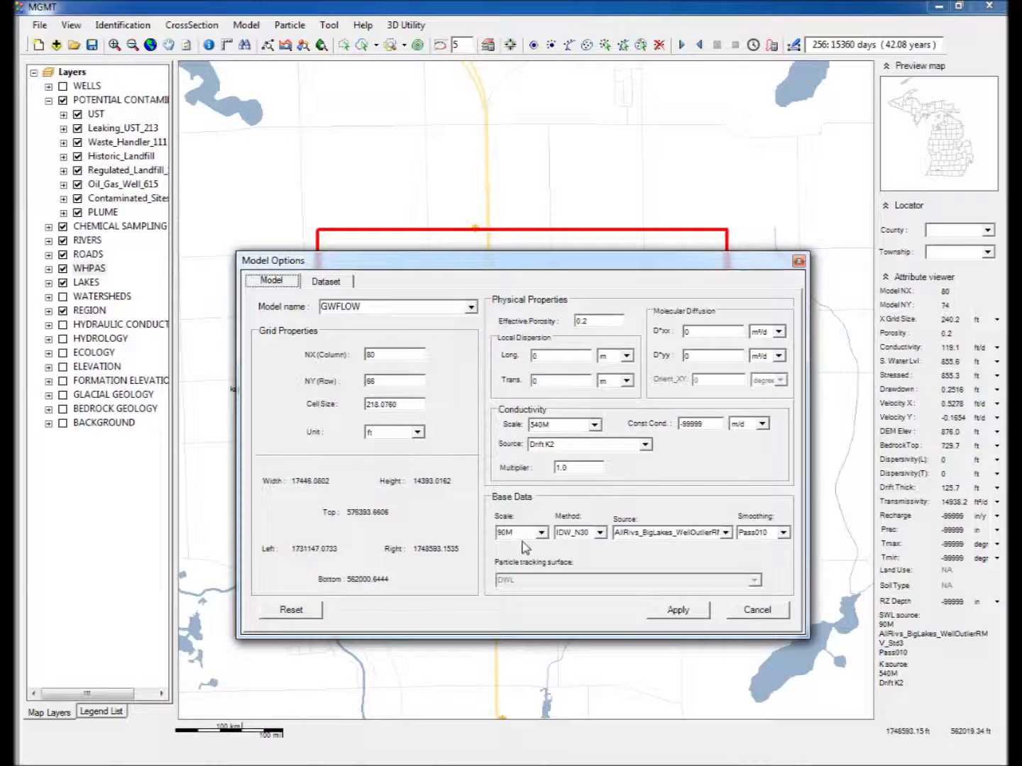
click(686, 610)
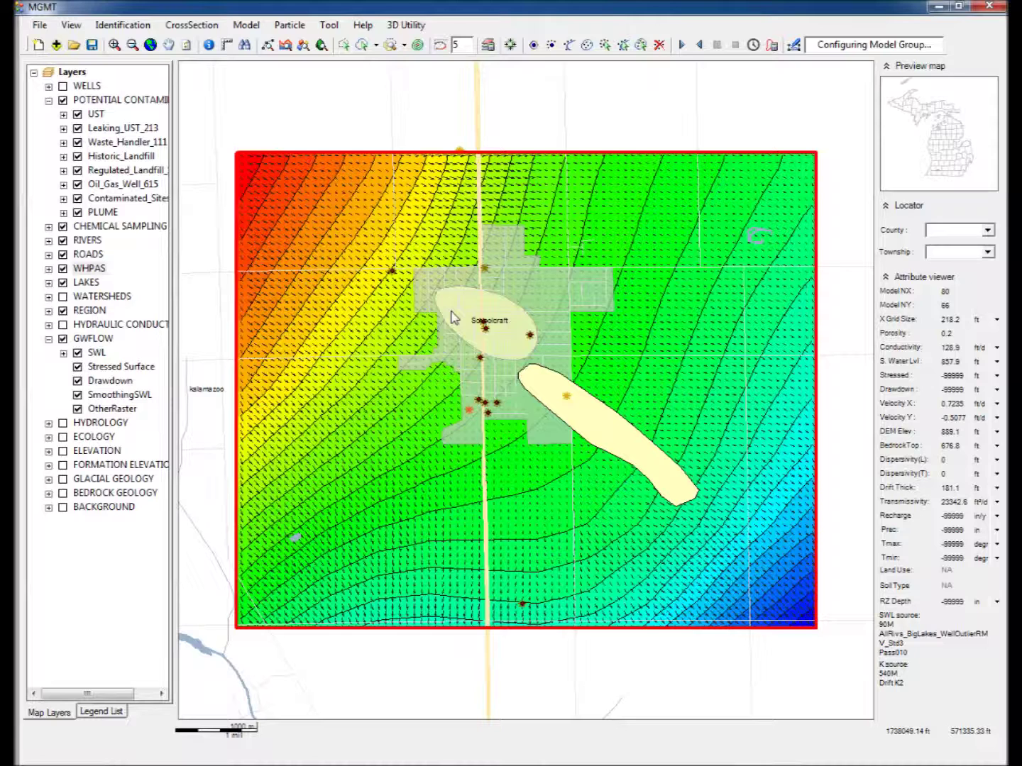
Turn on the WELLS layer and place a drawdown well on the well at the eastern end of Schoolcraft's wellhead protection area.
click(47, 86)
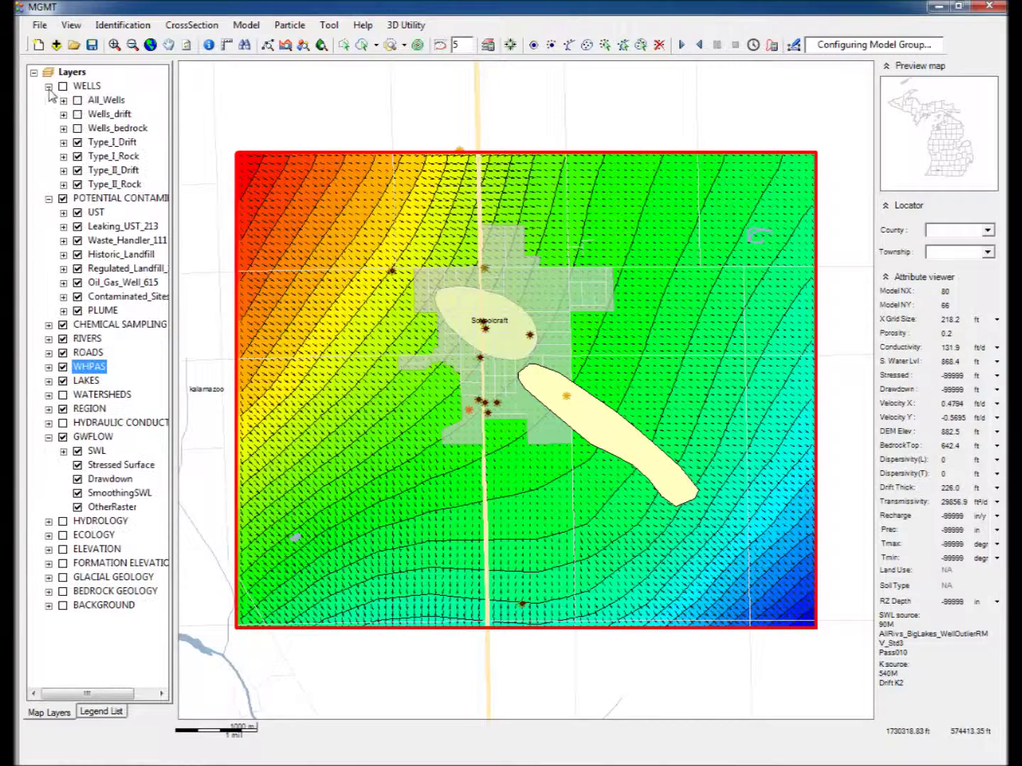
click(62, 85)
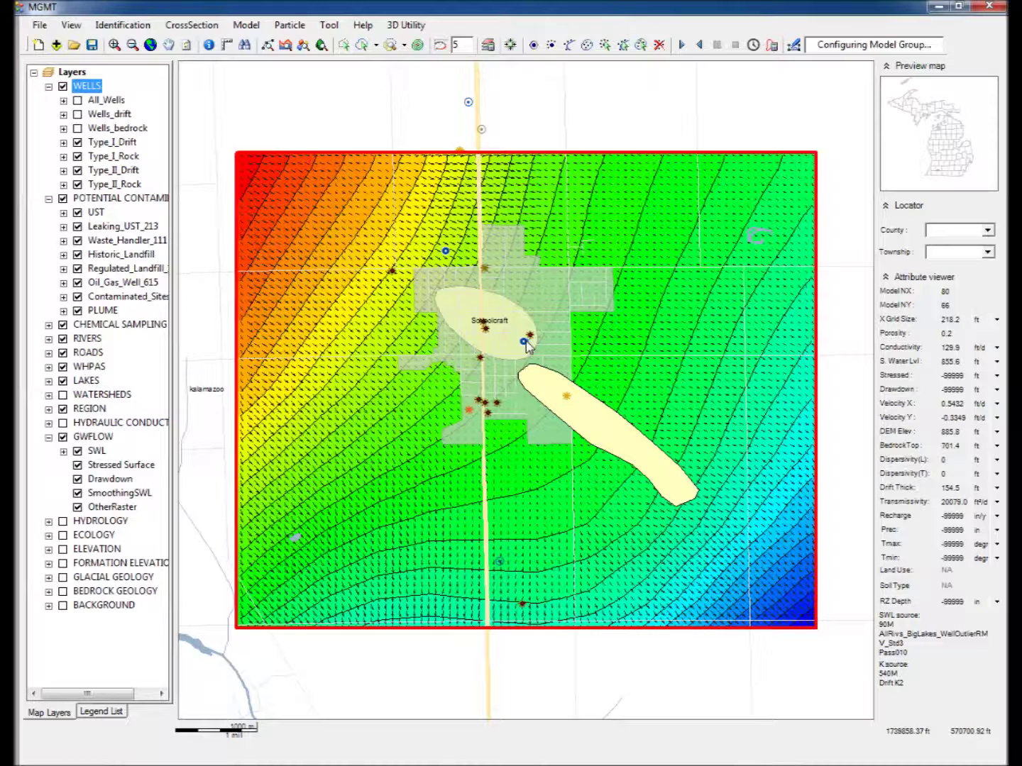
click(418, 46)
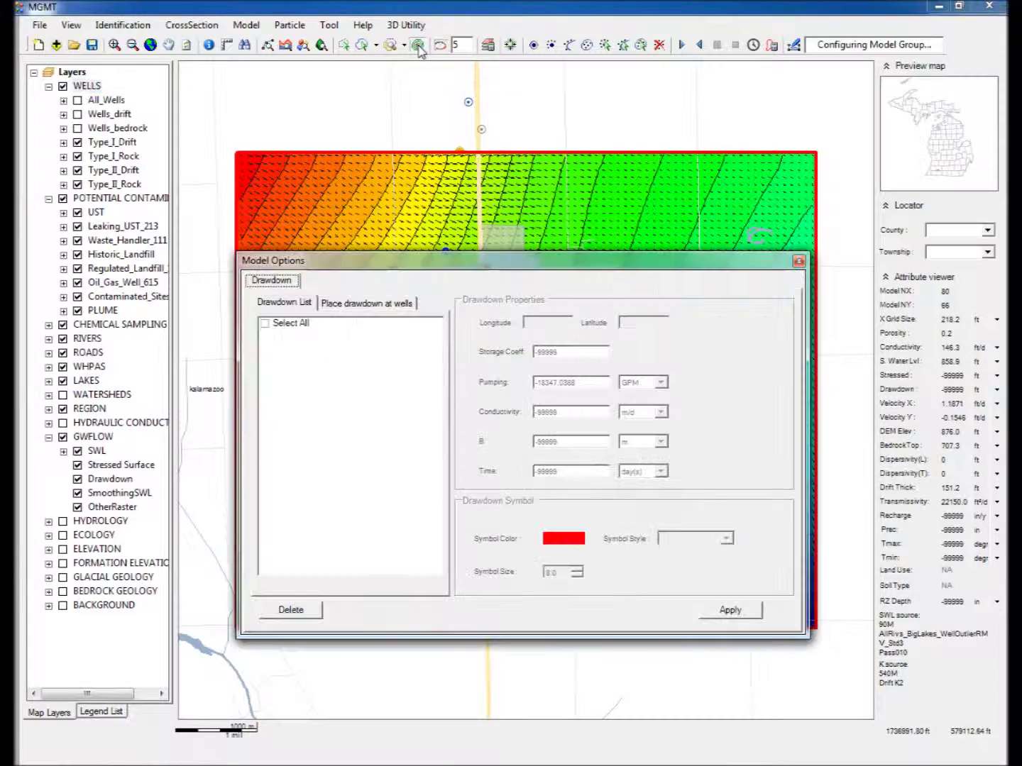
drag(528, 276, 901, 275)
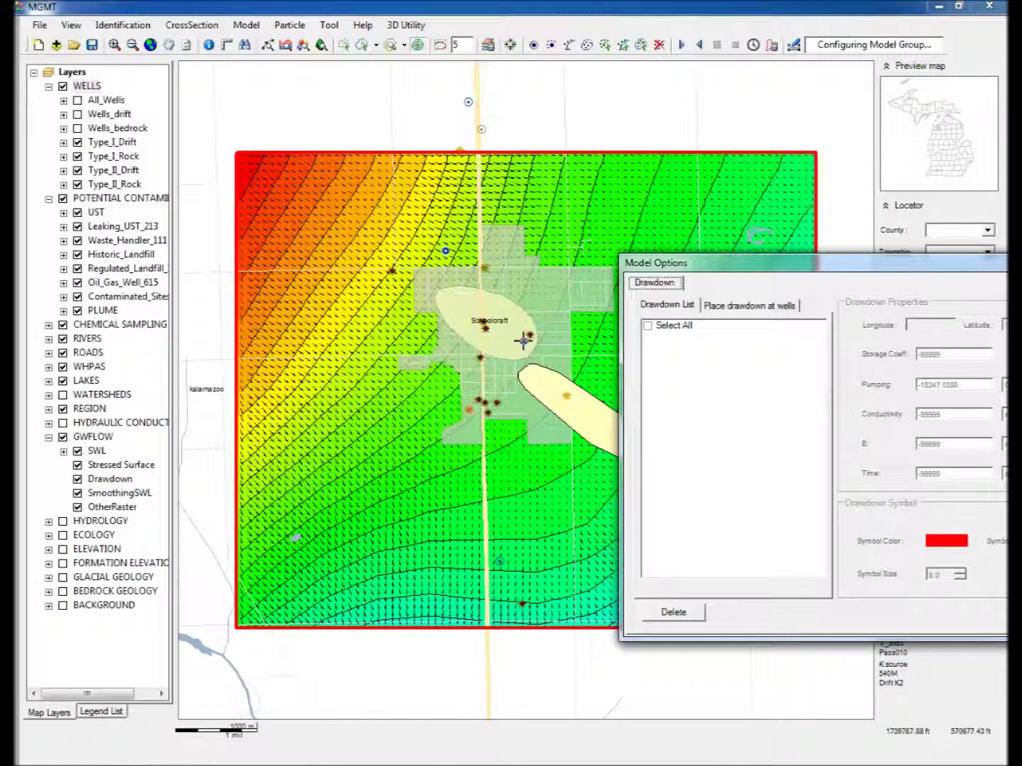
click(523, 341)
Set B to 70 m for the new GWFLOW drawdown well and apply the drawdown to the model.
drag(750, 271, 417, 249)
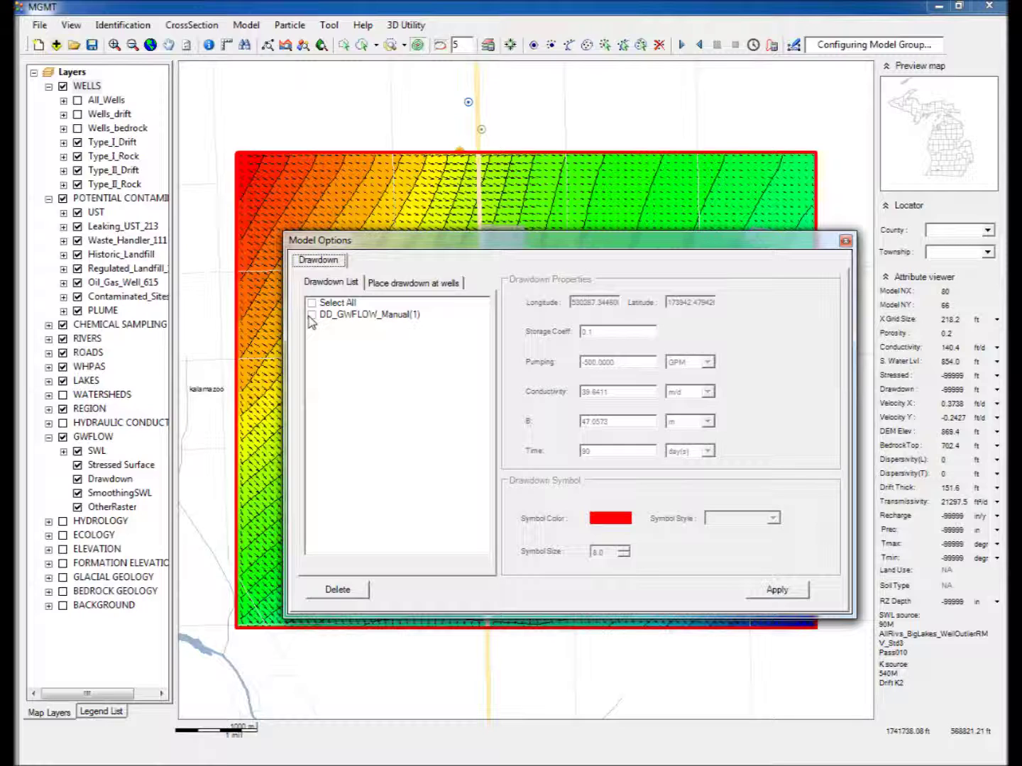
click(310, 316)
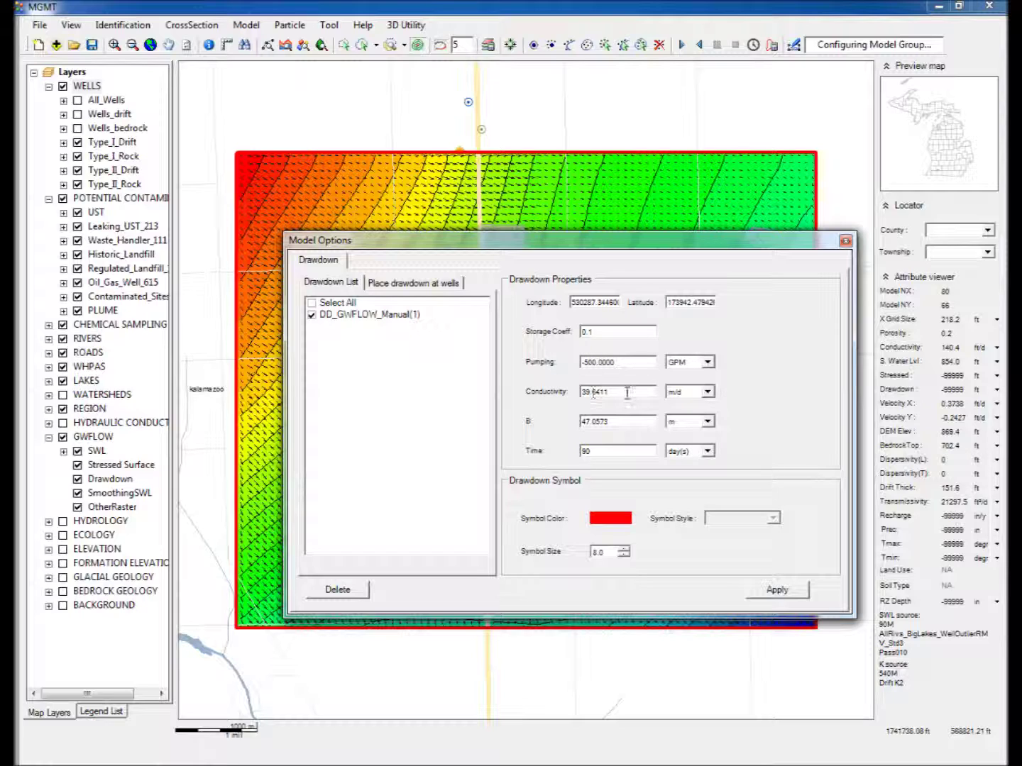
drag(615, 423, 525, 426)
text(70)
click(776, 589)
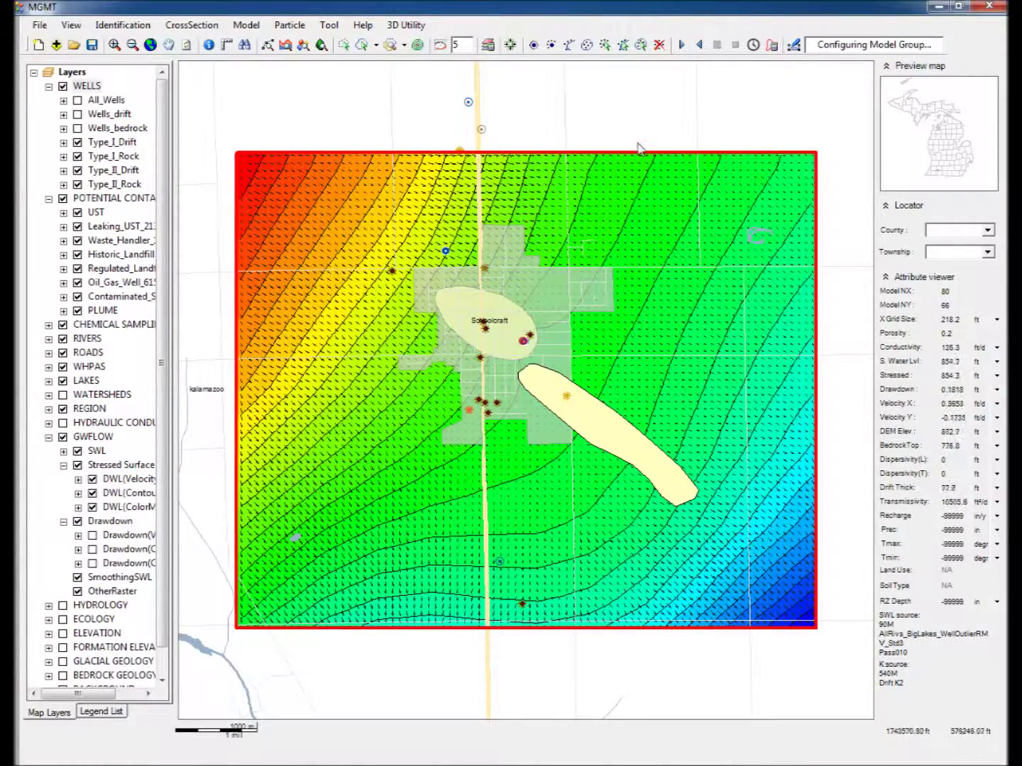
Add 25 particles around the GWFLOW drawdown well, using the AroundSite location option.
click(605, 46)
drag(506, 206, 853, 196)
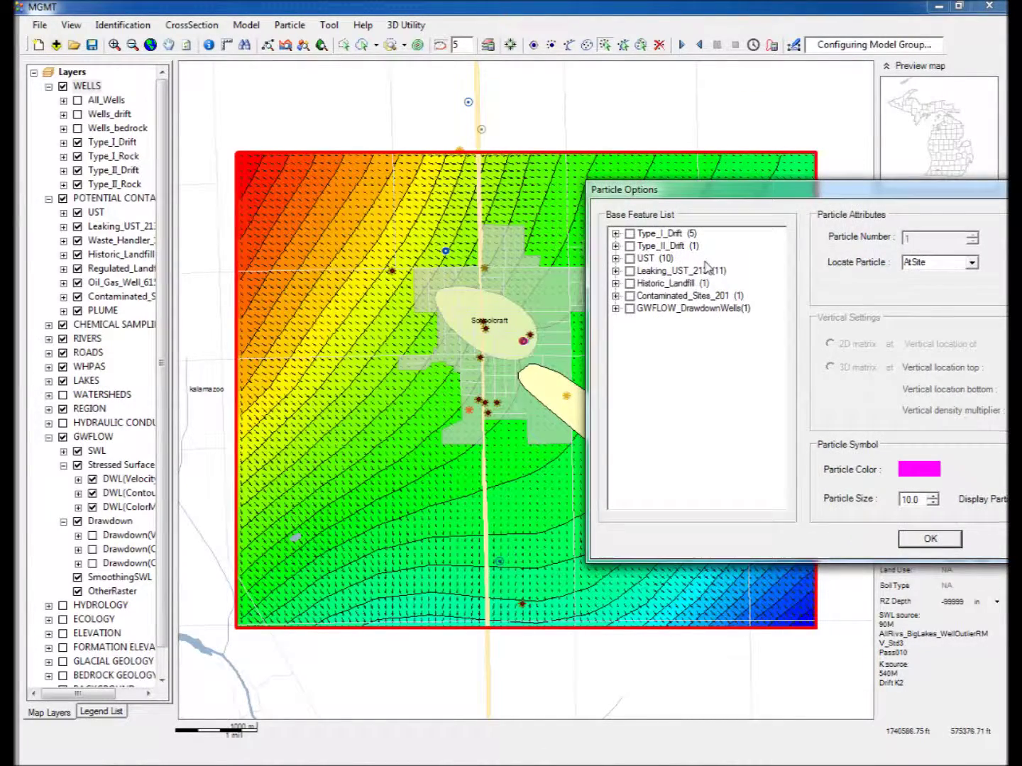
click(616, 309)
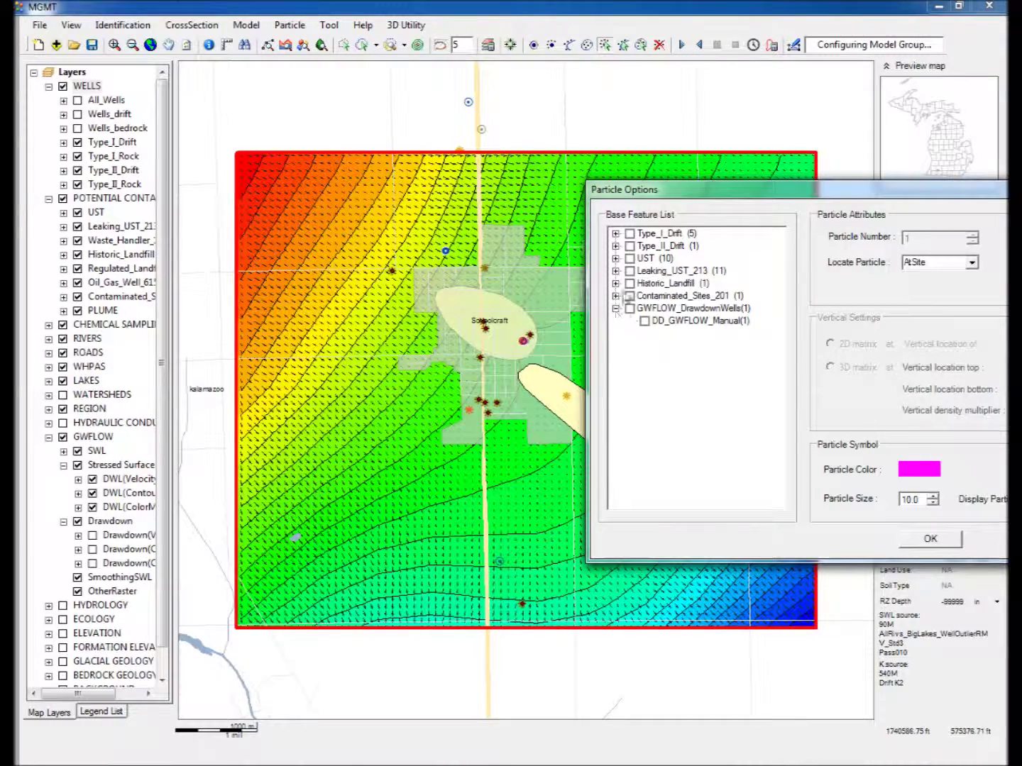
click(629, 310)
drag(792, 199, 489, 290)
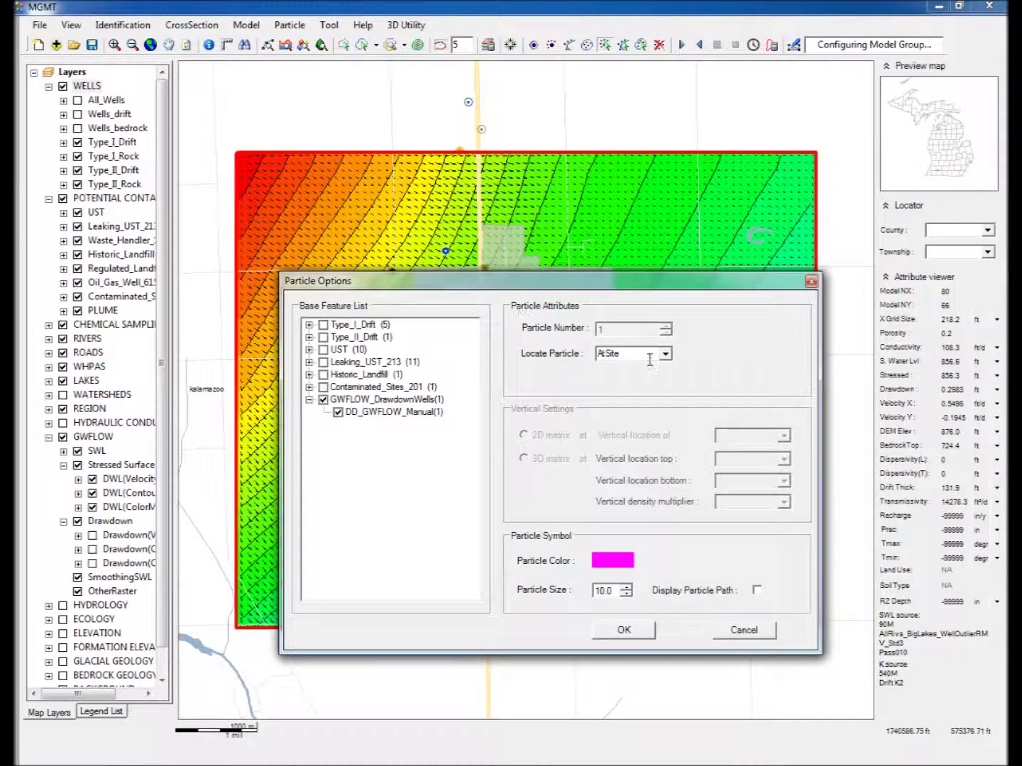
click(665, 354)
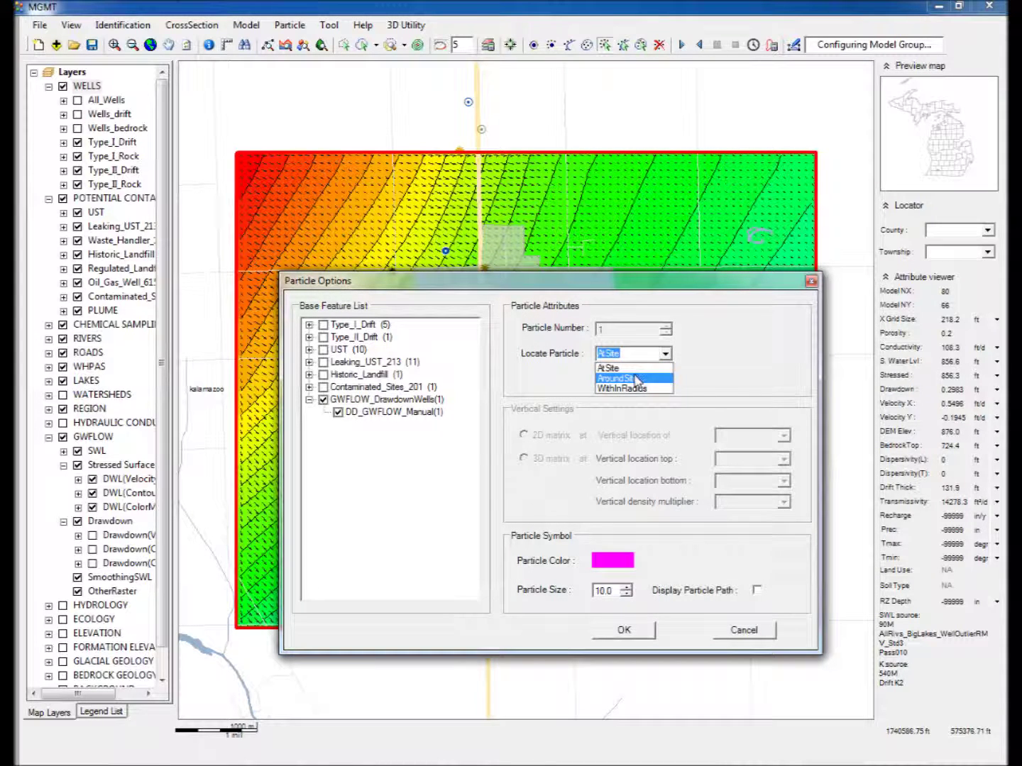
click(624, 378)
double_click(627, 330)
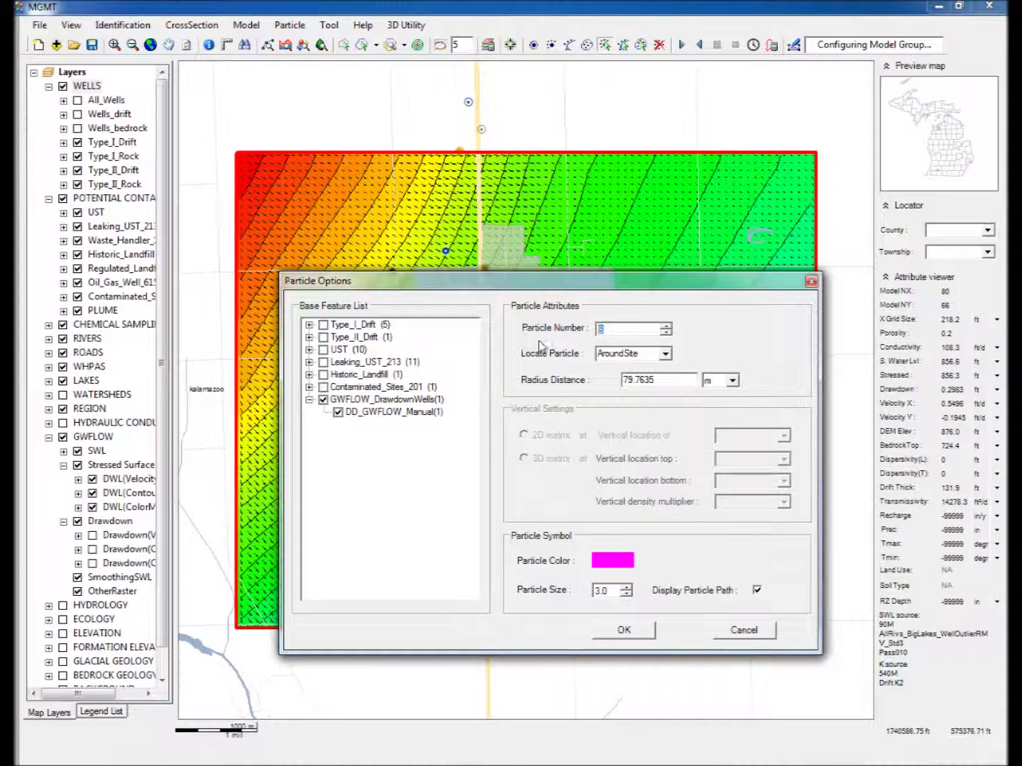
text(25)
click(629, 641)
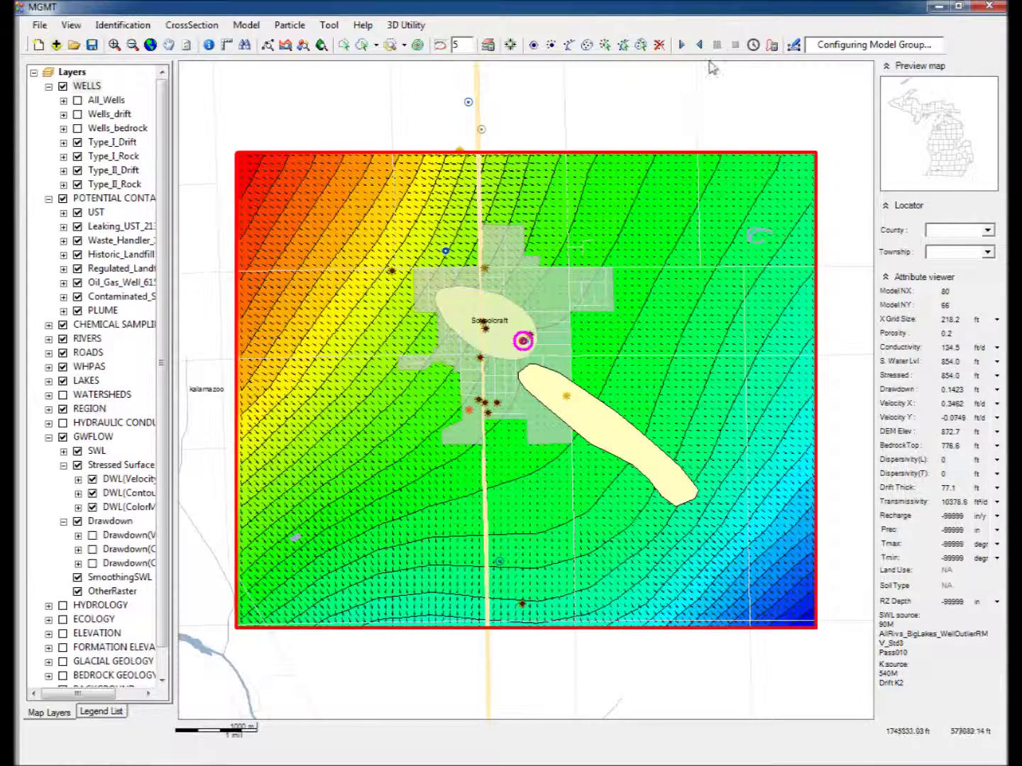
Set the particle tracking time step to 30 days.
click(754, 46)
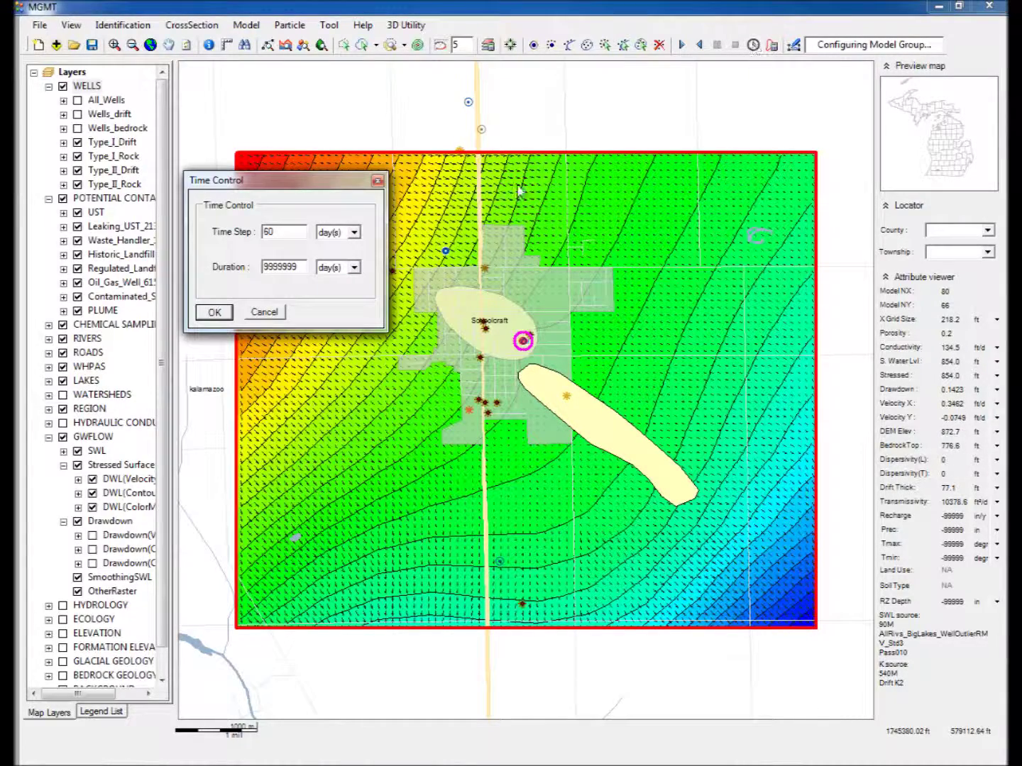
drag(288, 229, 228, 247)
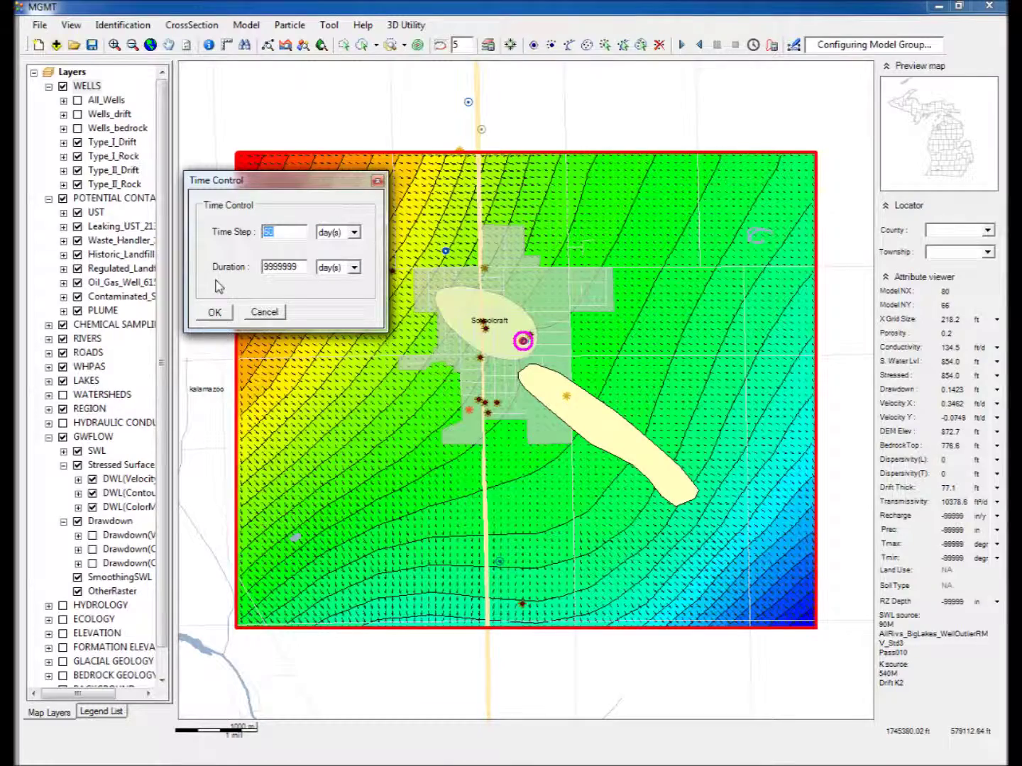
text(30)
click(215, 312)
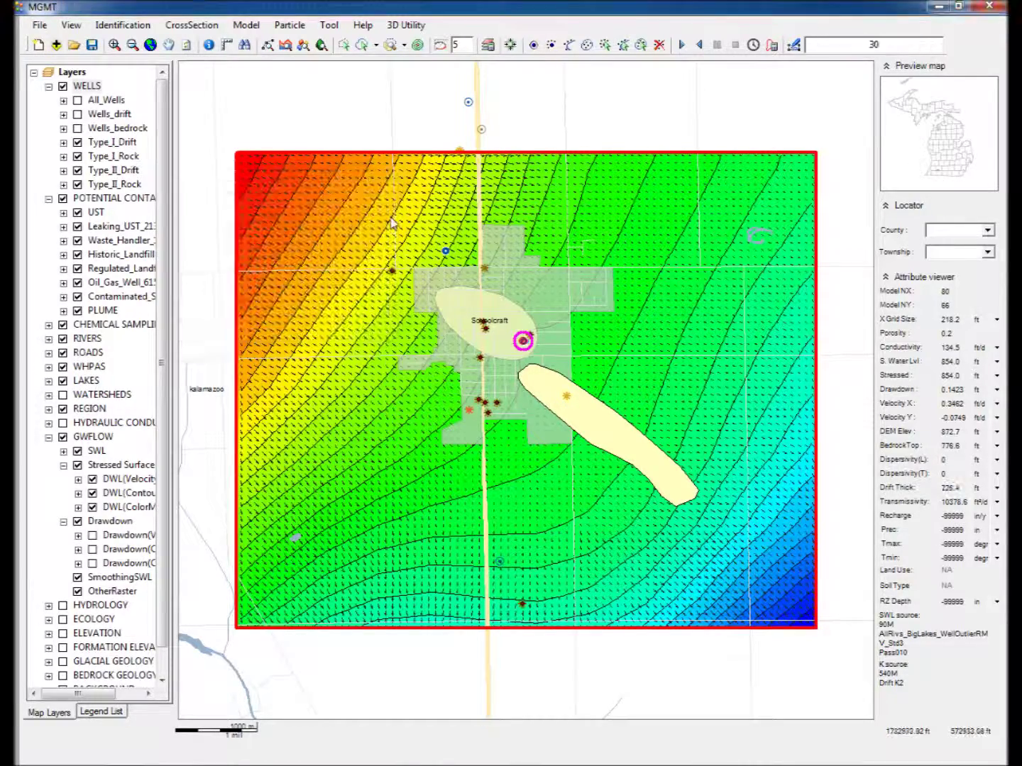
Run the model backward until the particle paths cover the Schoolcraft wellhead protection area, and stop the run.
click(700, 46)
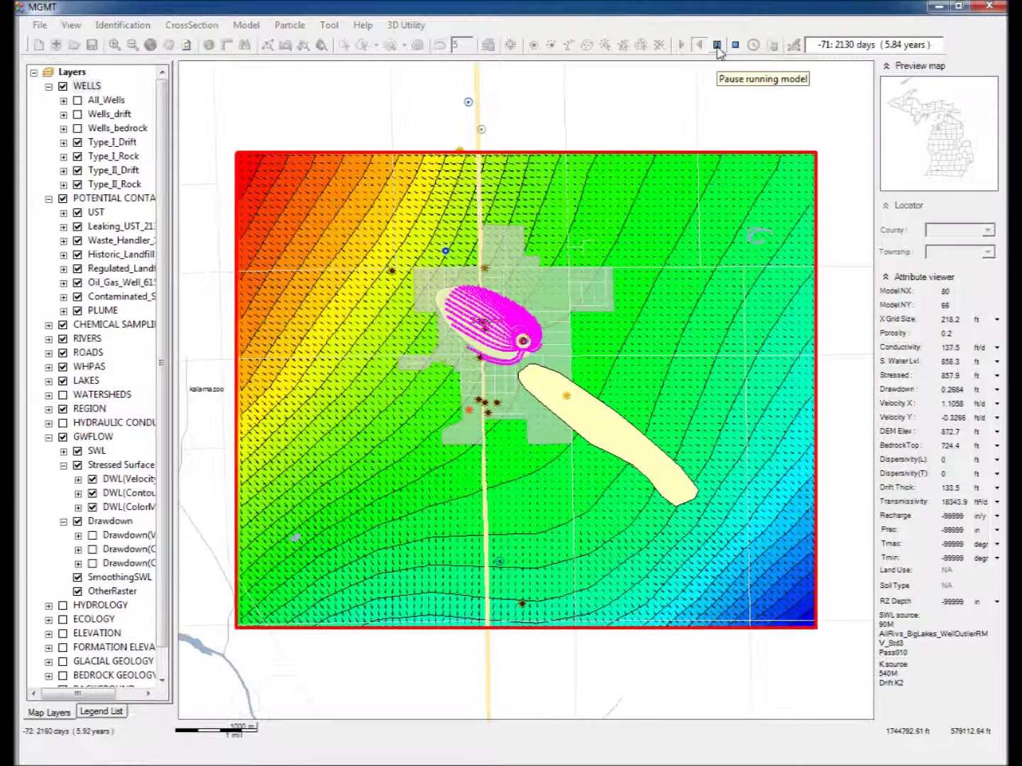
click(716, 46)
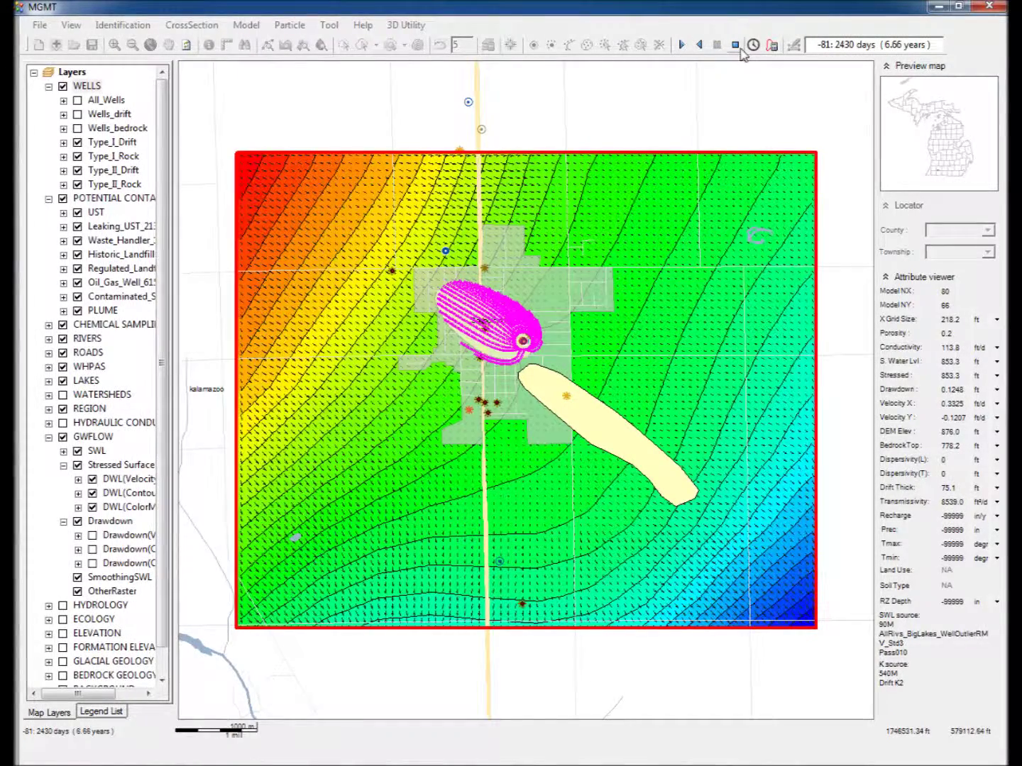
click(737, 46)
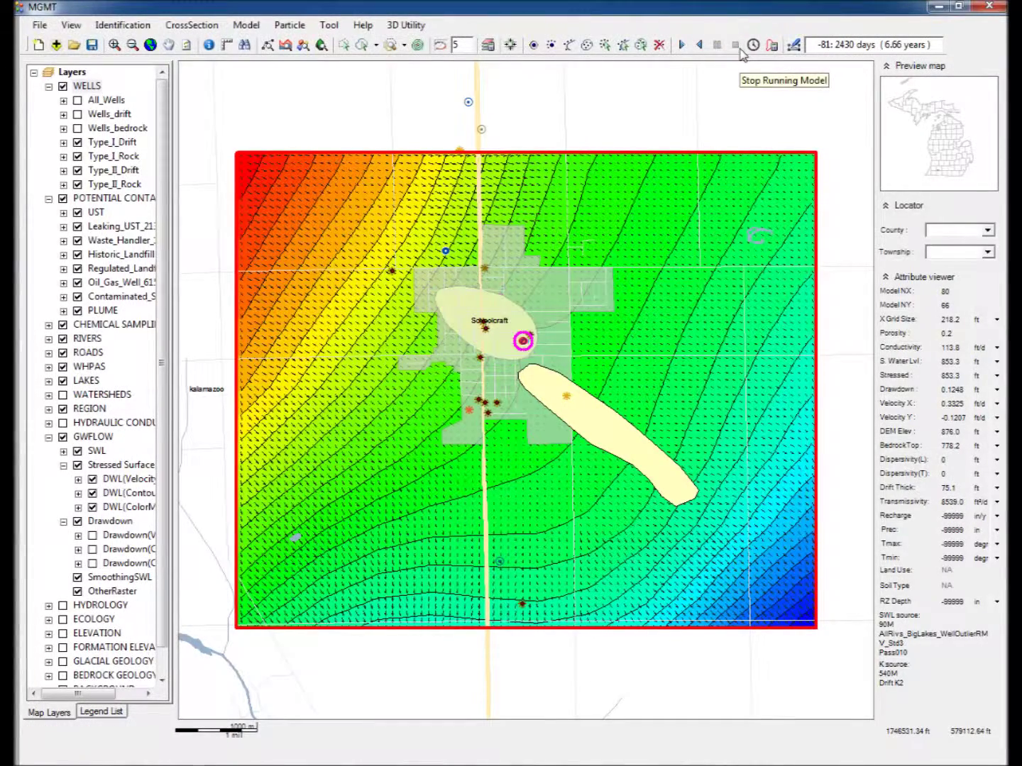
Delete the existing particles, refresh the map, and place a line of 40 particles northwest of the Schoolcraft wellhead protection area.
click(659, 46)
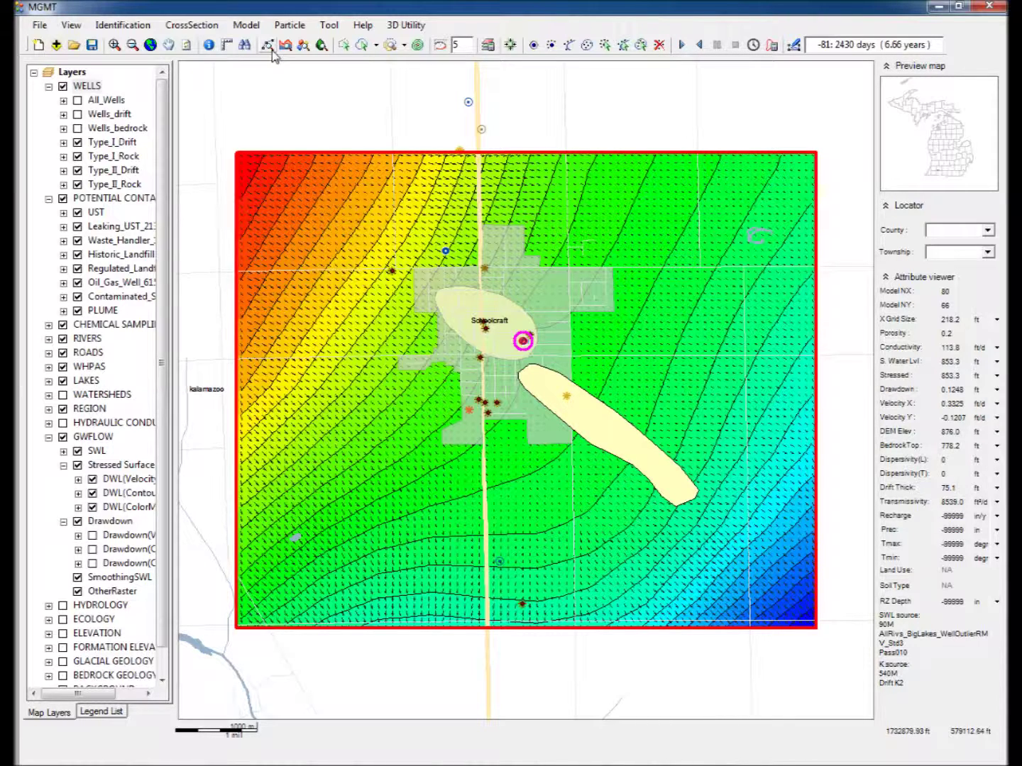
click(186, 46)
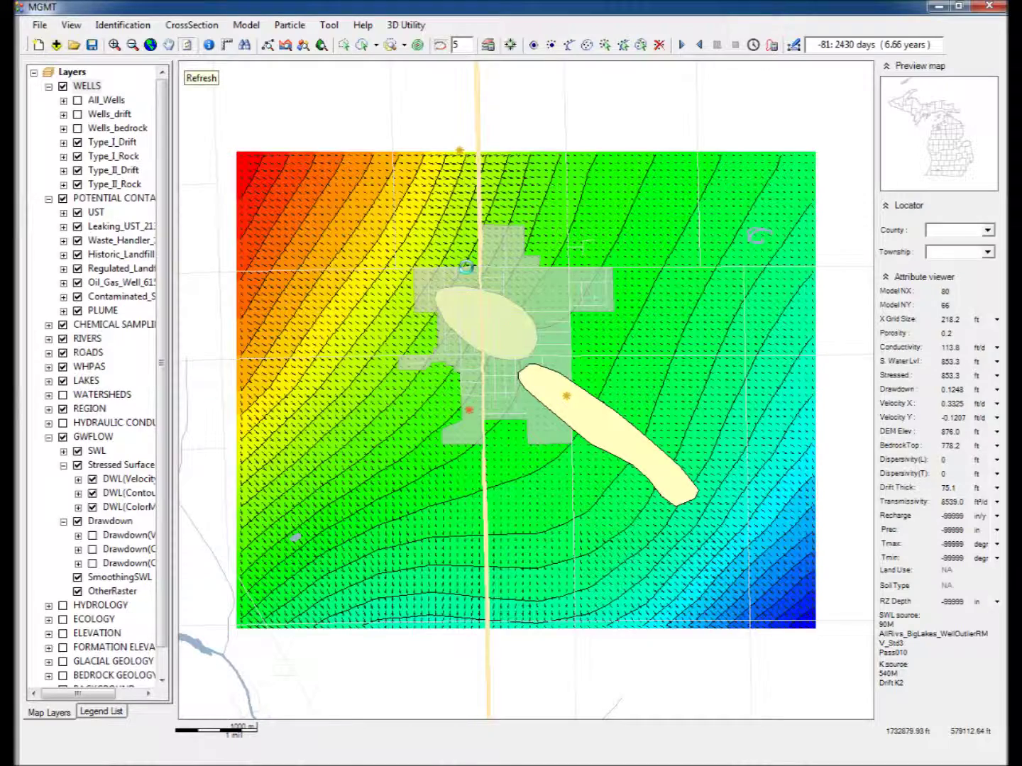
click(569, 46)
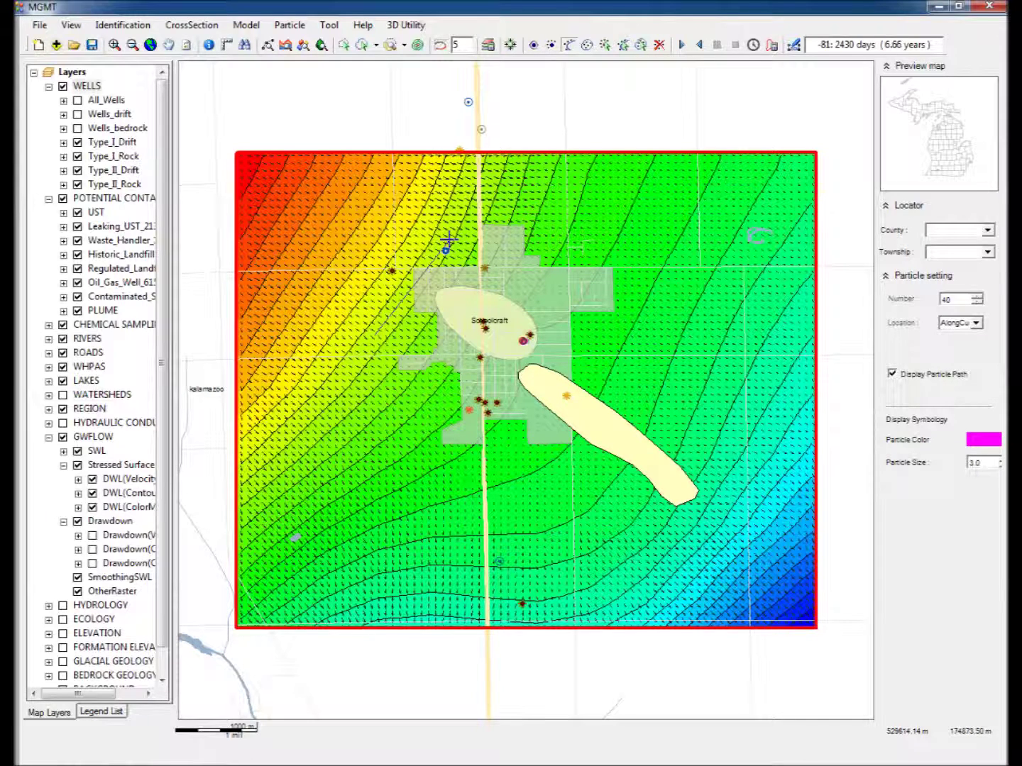
click(448, 239)
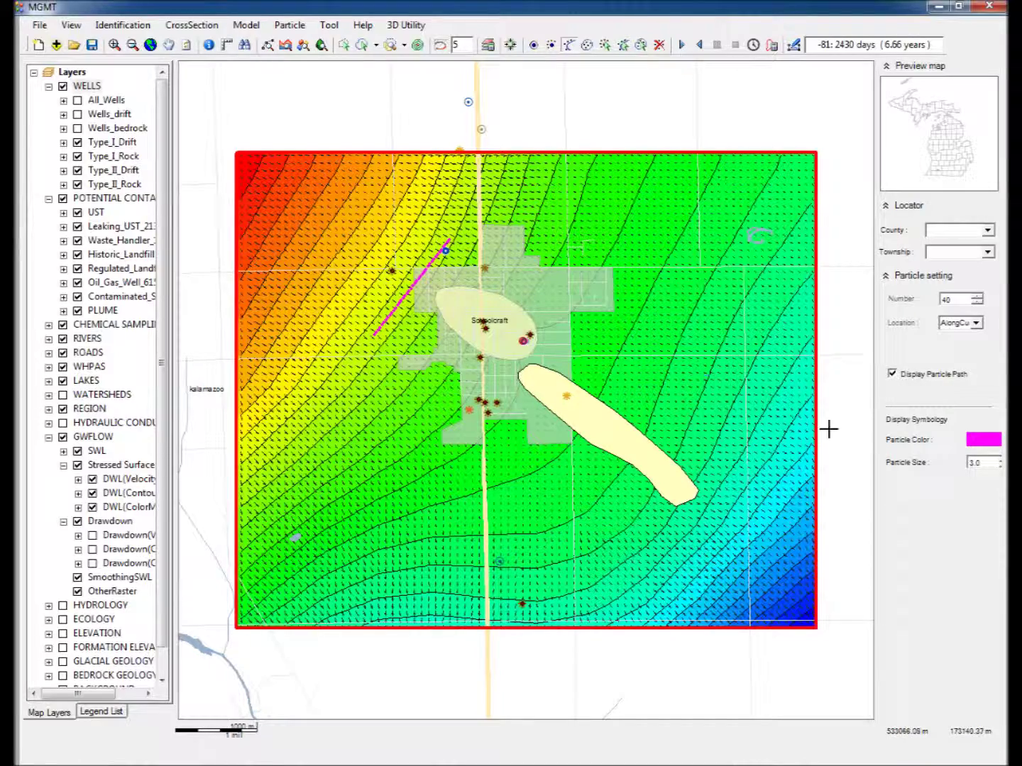
Set the time step to 100 days and start running the model forward.
click(754, 46)
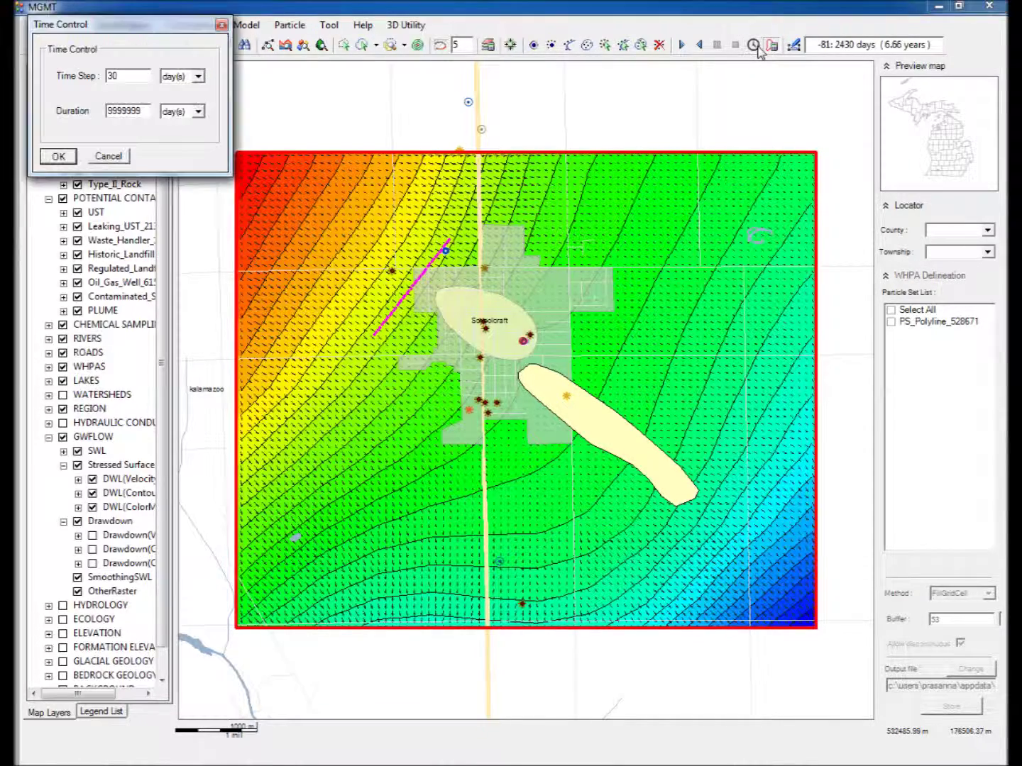
double_click(141, 76)
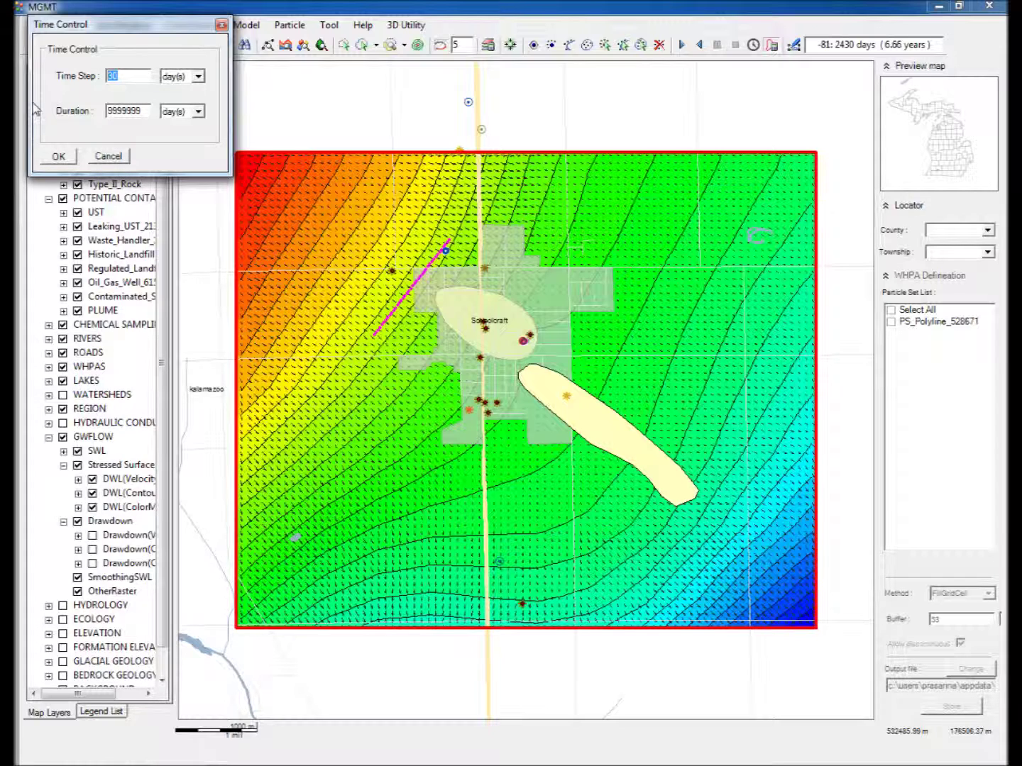
text(100)
click(56, 158)
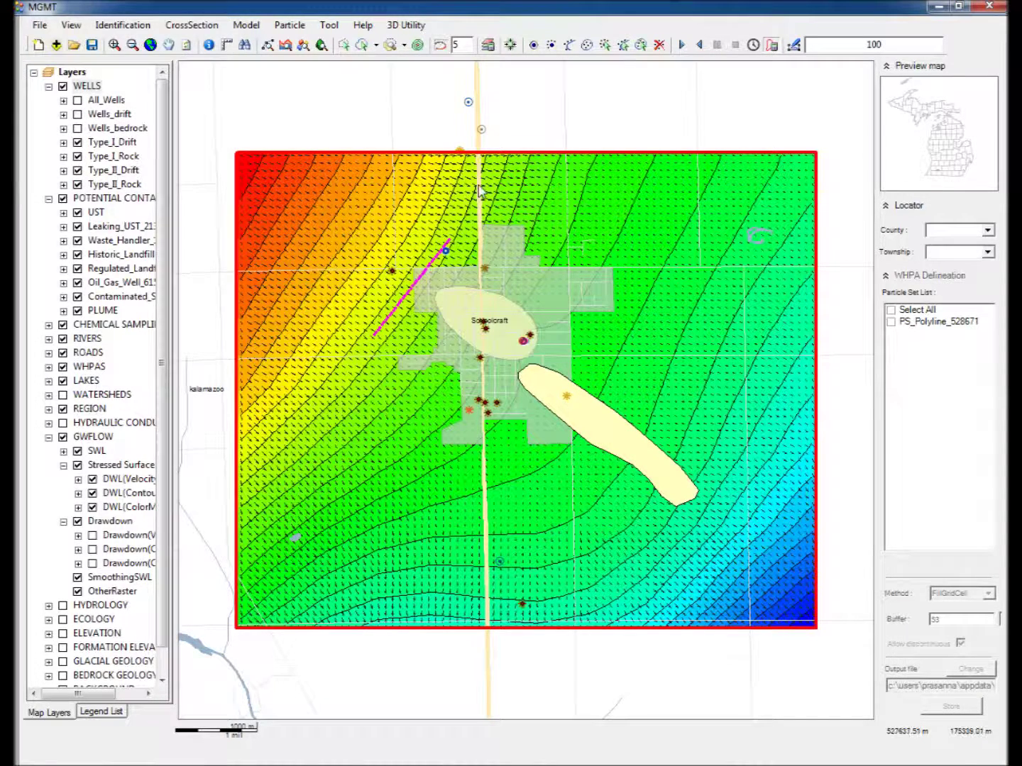
click(681, 45)
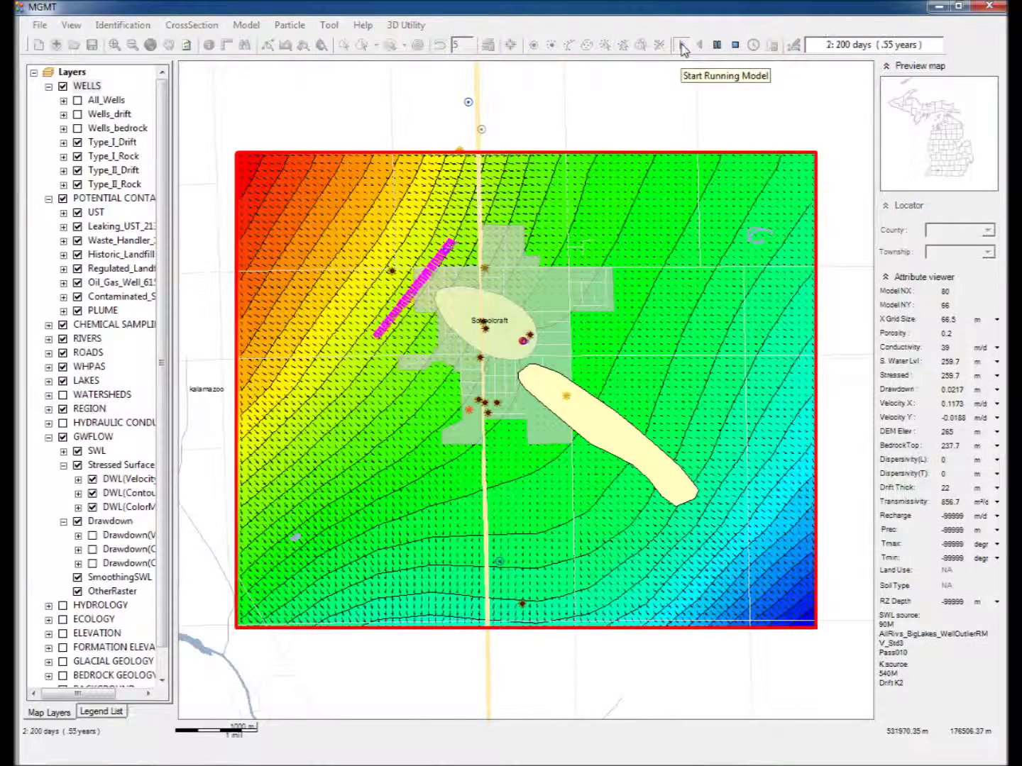